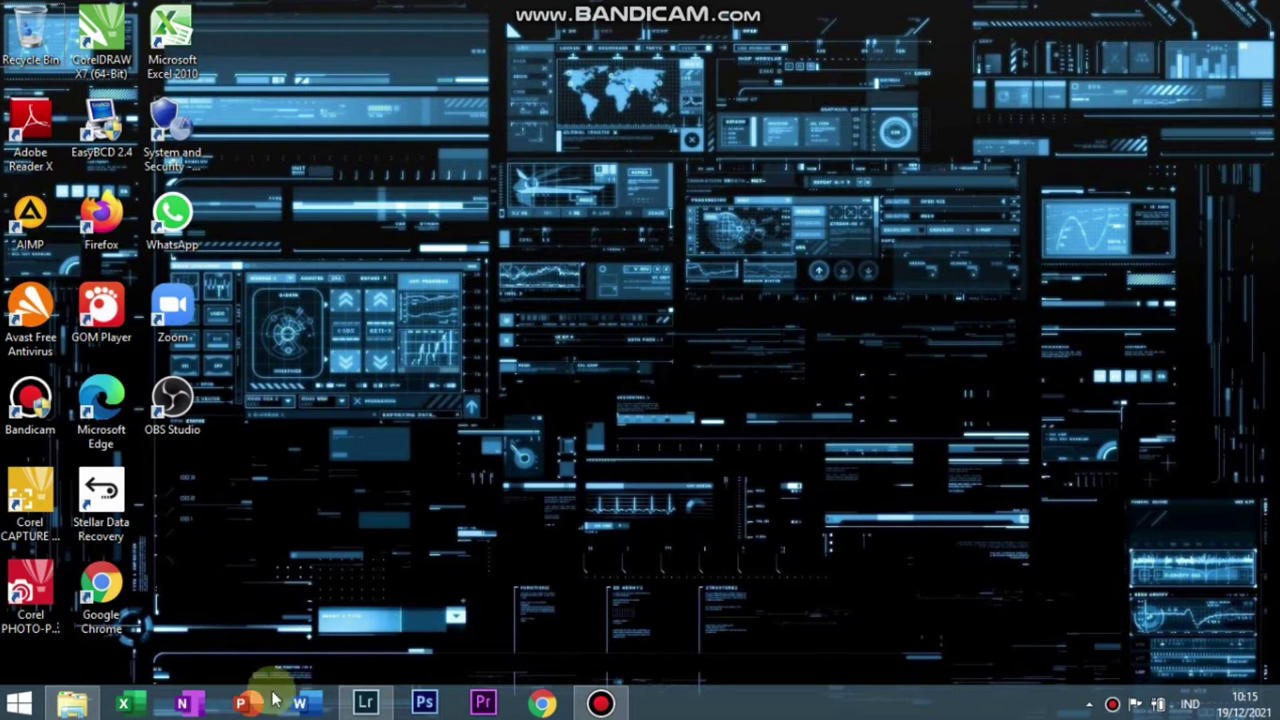
- Select the Blue Dehaze template file, then load IMG_9933.JPG in Lightroom's Develop module
click(72, 703)
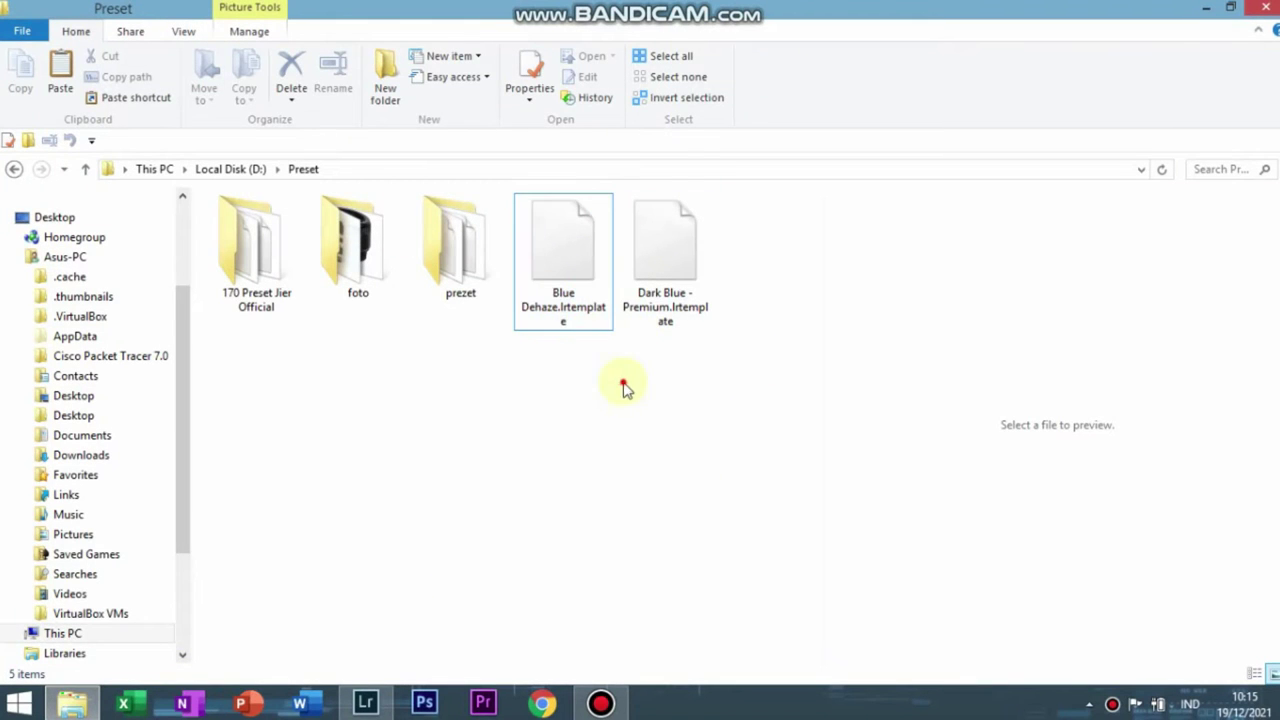
mouse_move(563, 262)
click(574, 340)
click(1203, 8)
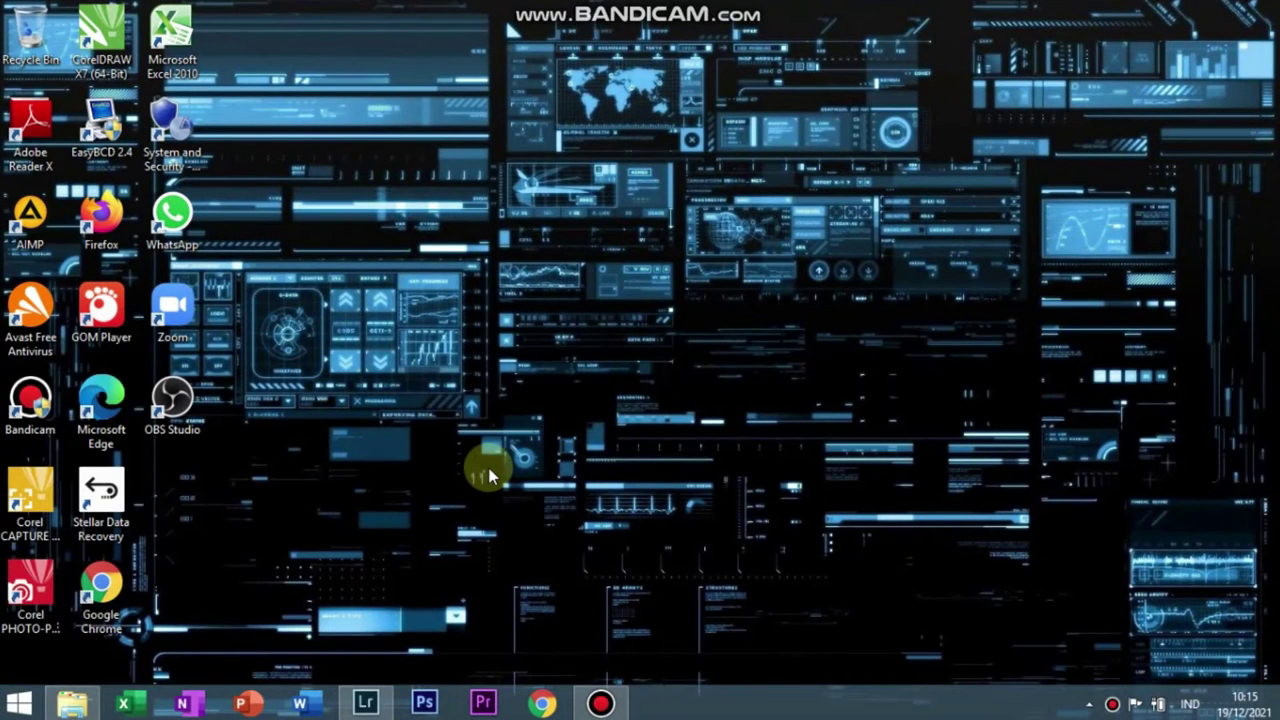
click(366, 704)
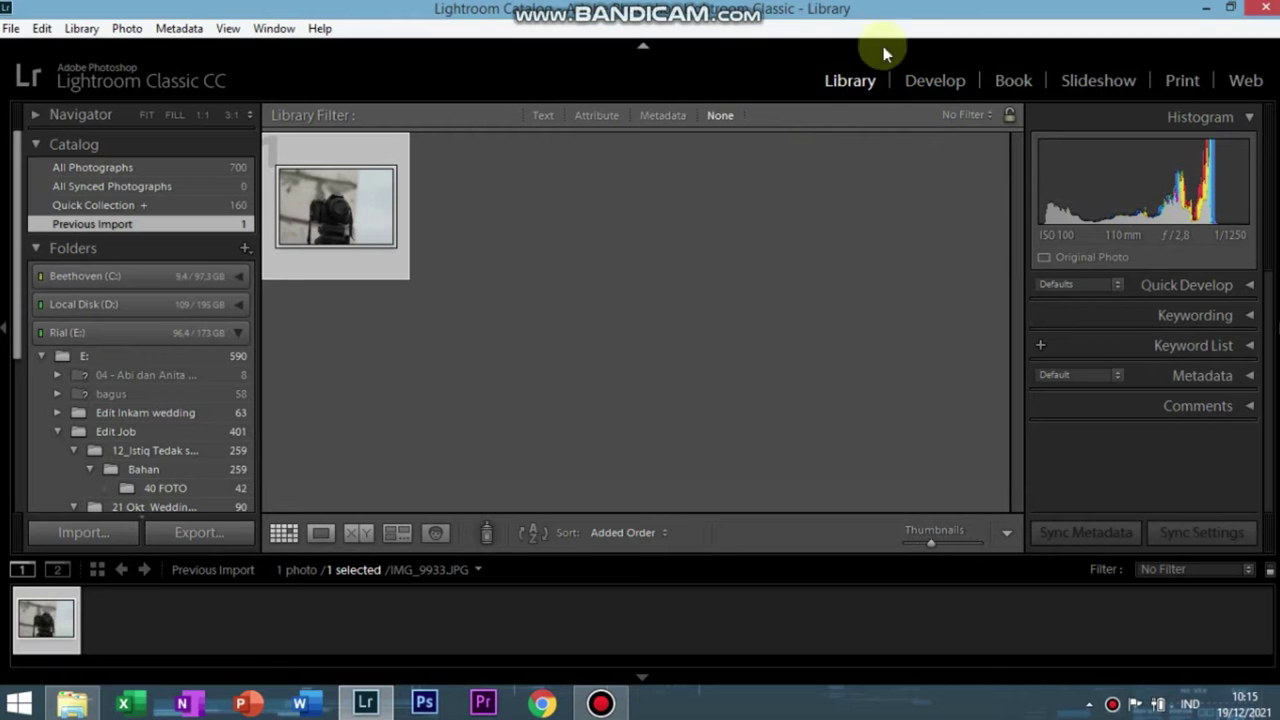
click(925, 86)
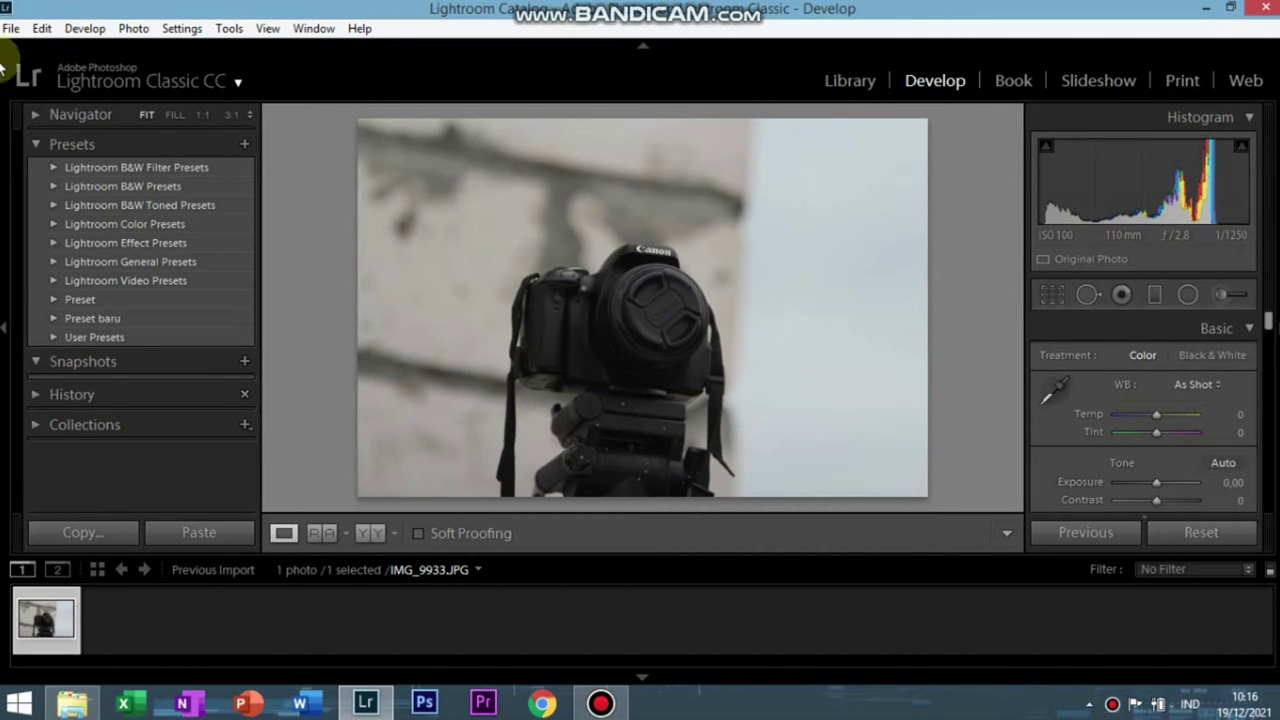
- Open Lightroom's Edit > Preferences on the Presets page showing the preset folder location
click(54, 35)
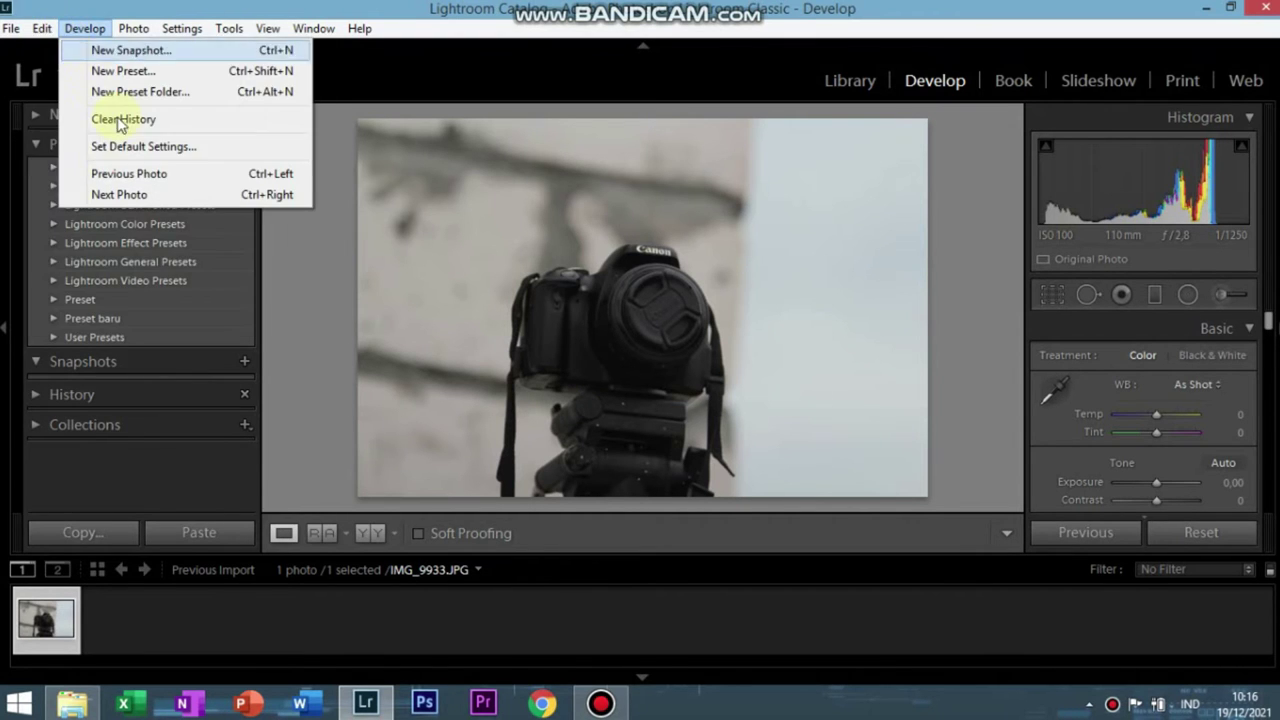
click(78, 28)
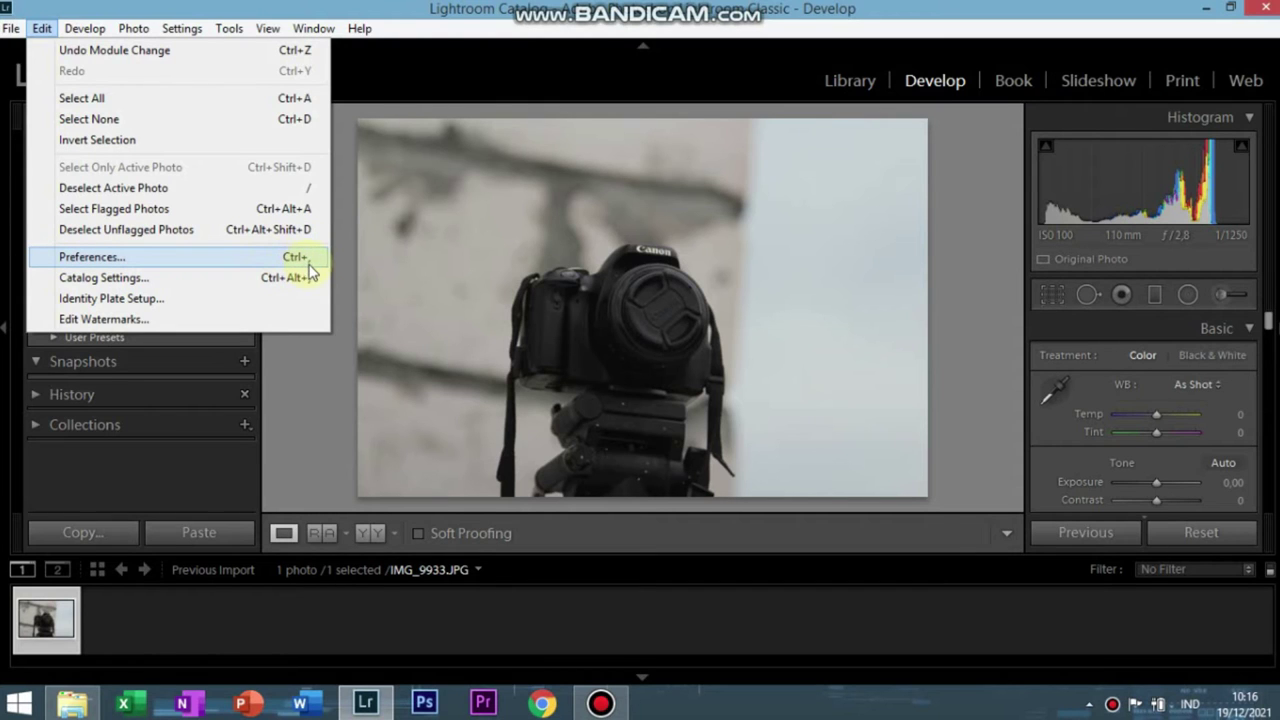
click(155, 258)
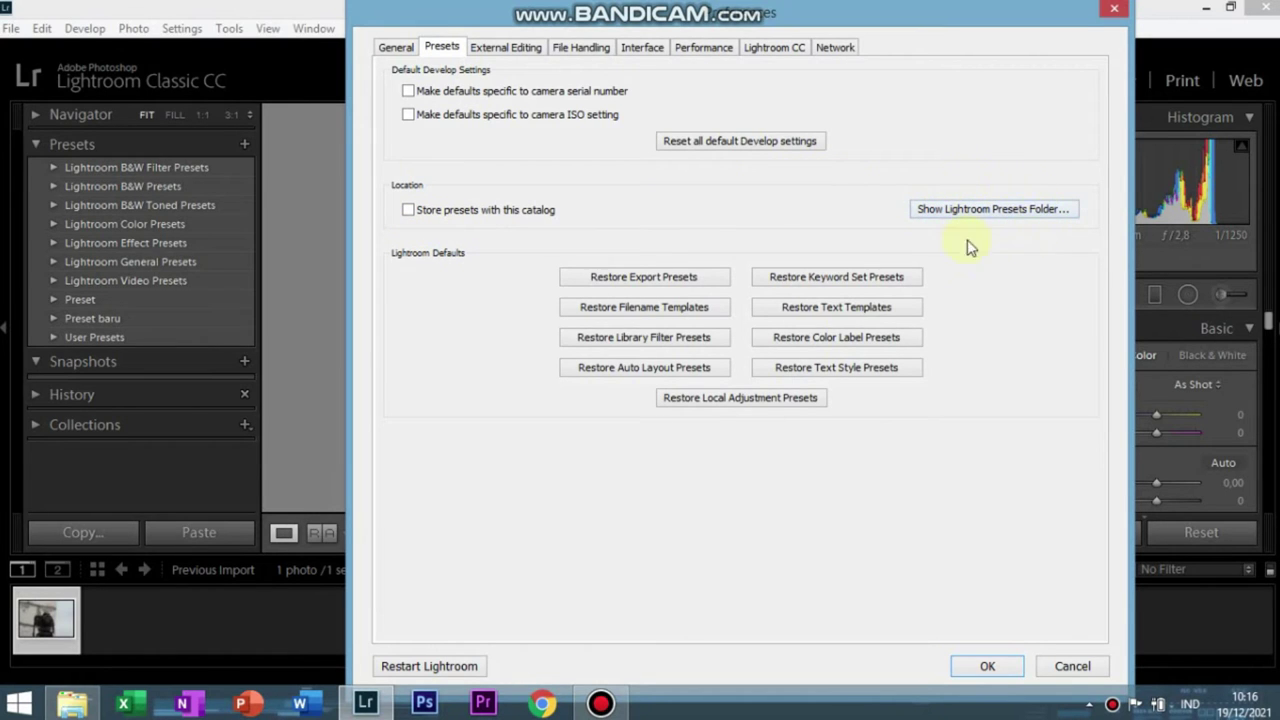
- Show the Lightroom presets folder and navigate Lightroom > Develop Presets > Preset baru in File Explorer
click(1013, 211)
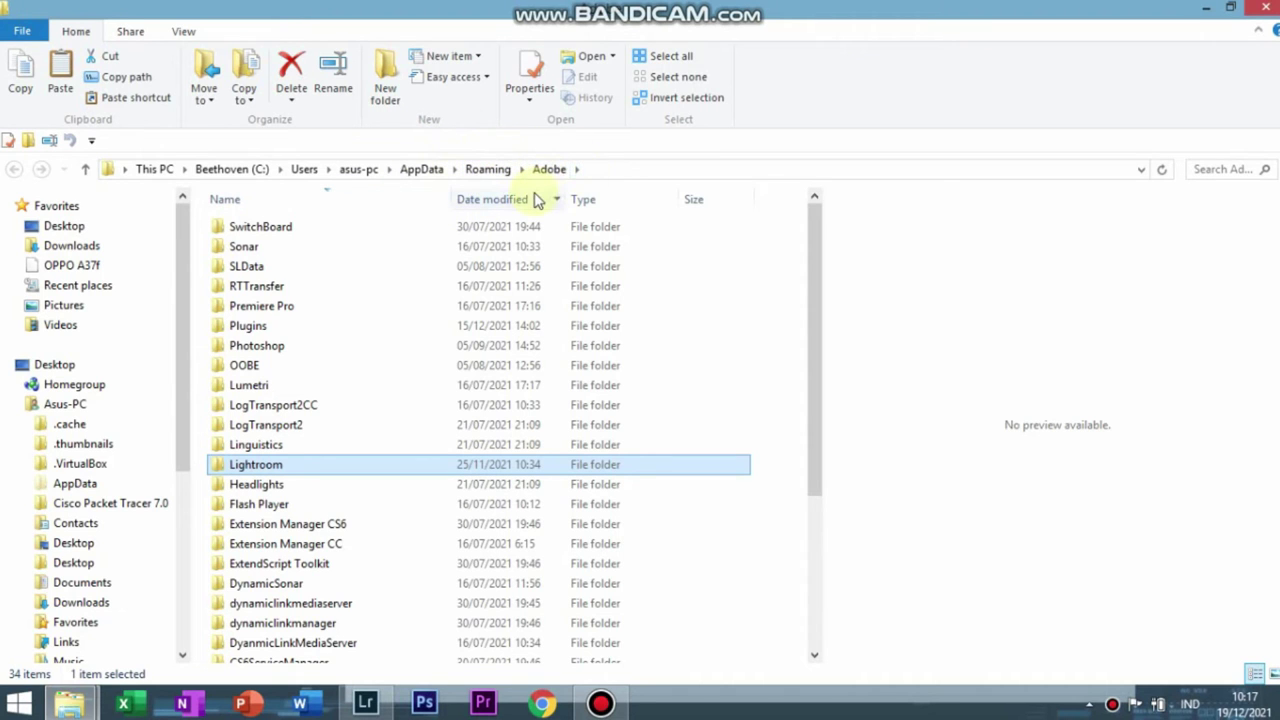
double_click(301, 472)
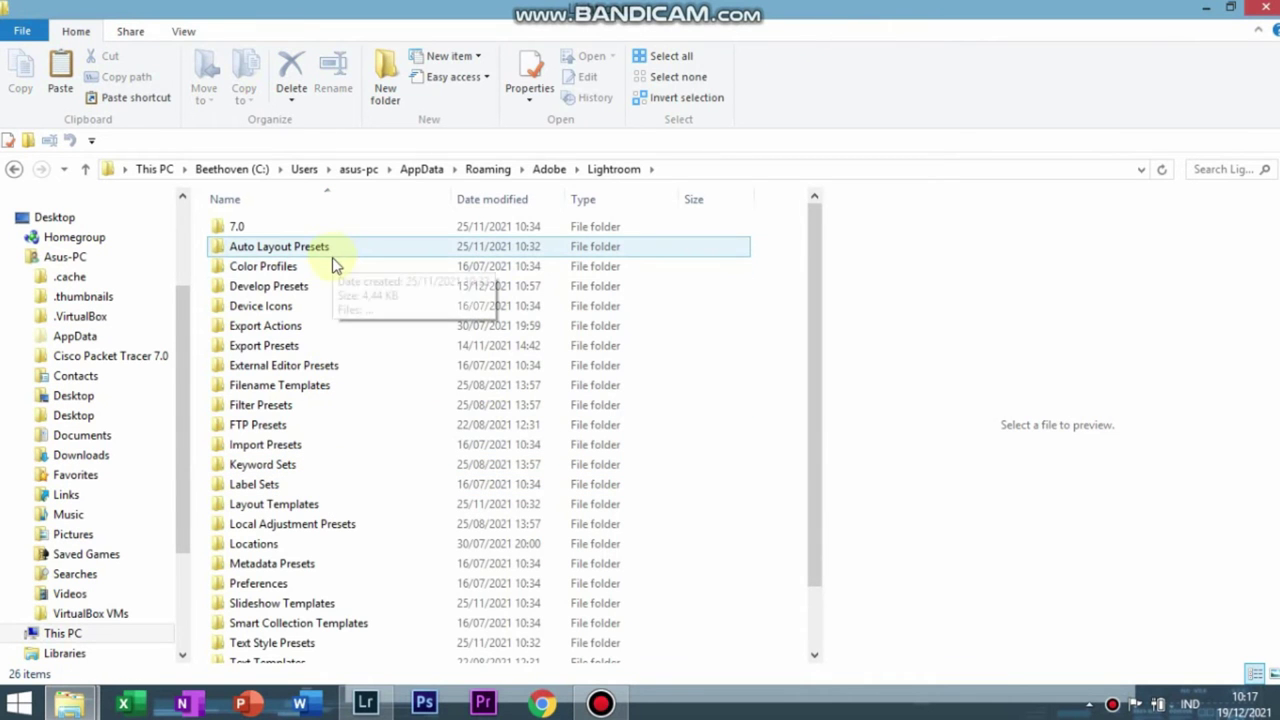
mouse_move(269, 286)
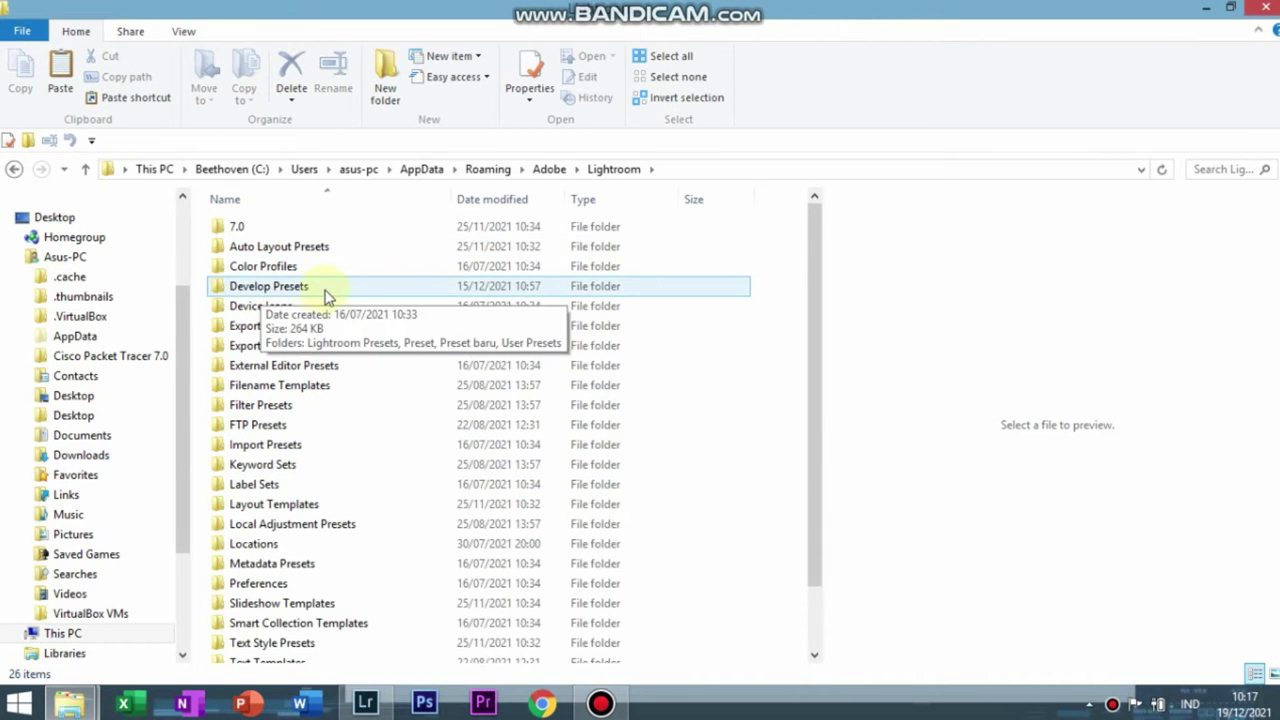
double_click(354, 289)
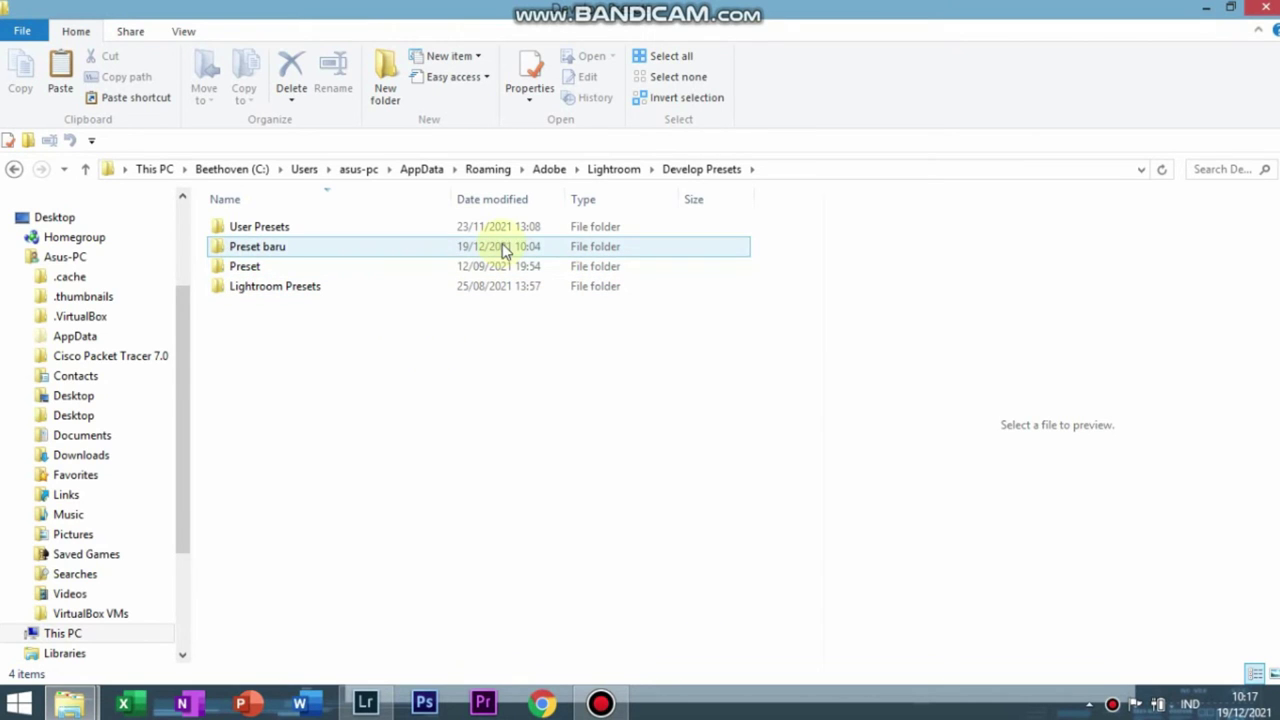
double_click(450, 252)
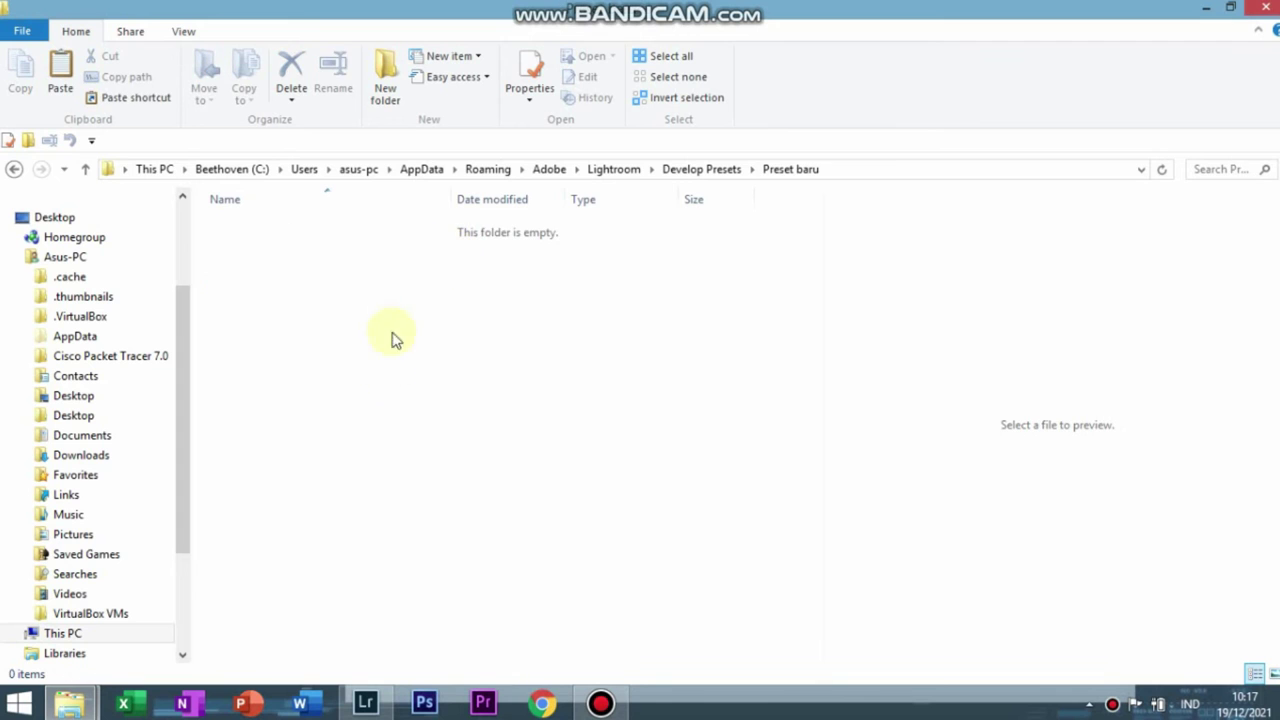
- Copy Blue Dehaze.lrtemplate and Dark Blue - Premium.lrtemplate from the D:\Preset folder
click(115, 655)
drag(706, 397, 584, 256)
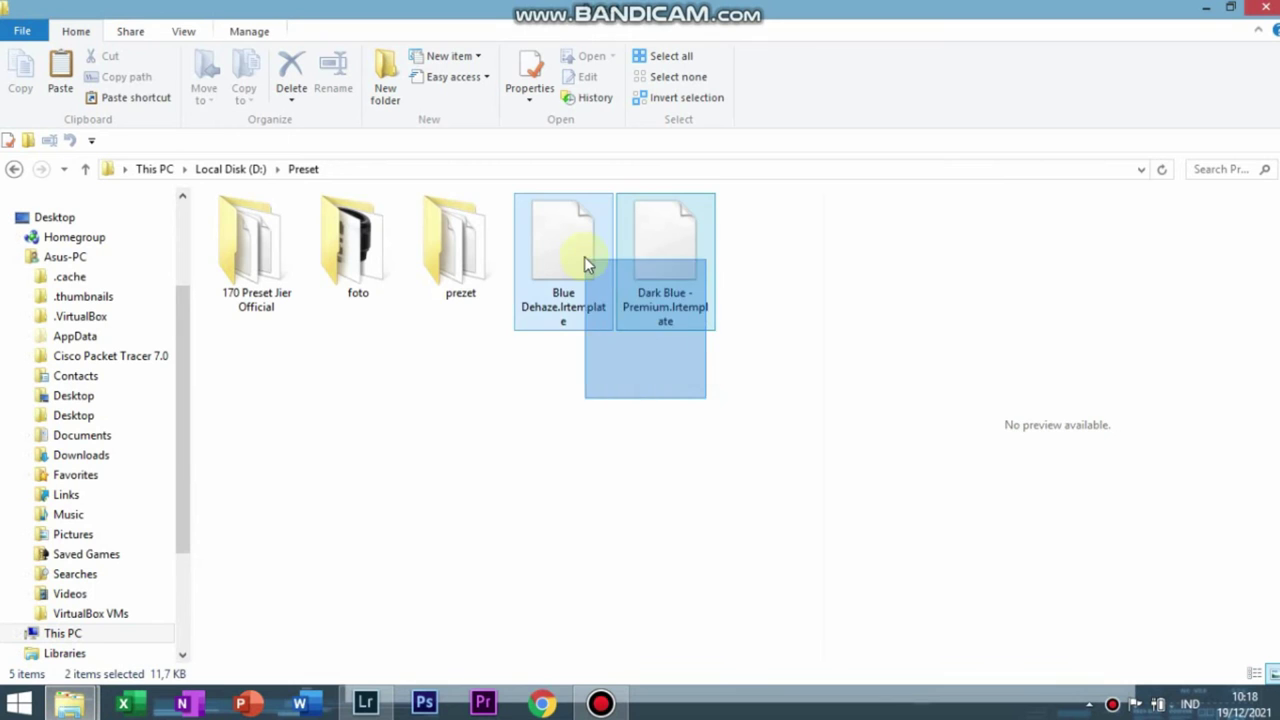
right_click(606, 318)
click(650, 503)
mouse_move(69, 703)
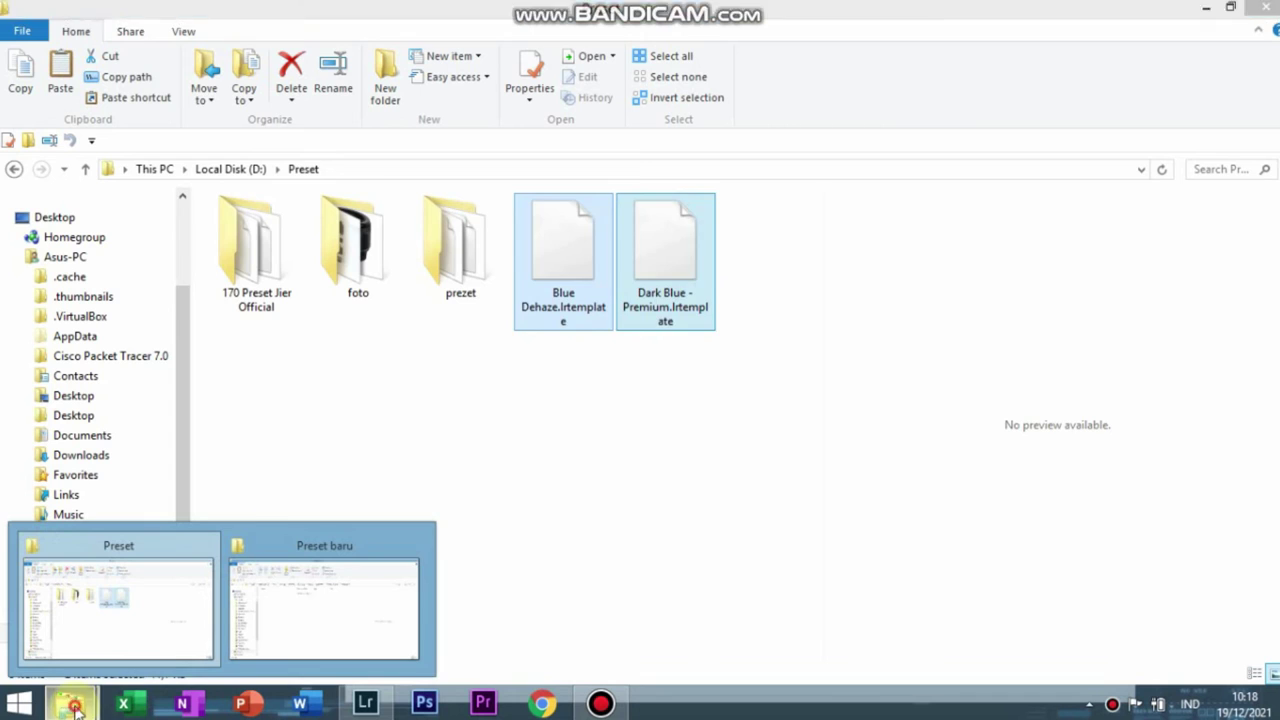
- Paste both .lrtemplate files into the empty Preset baru folder
click(289, 626)
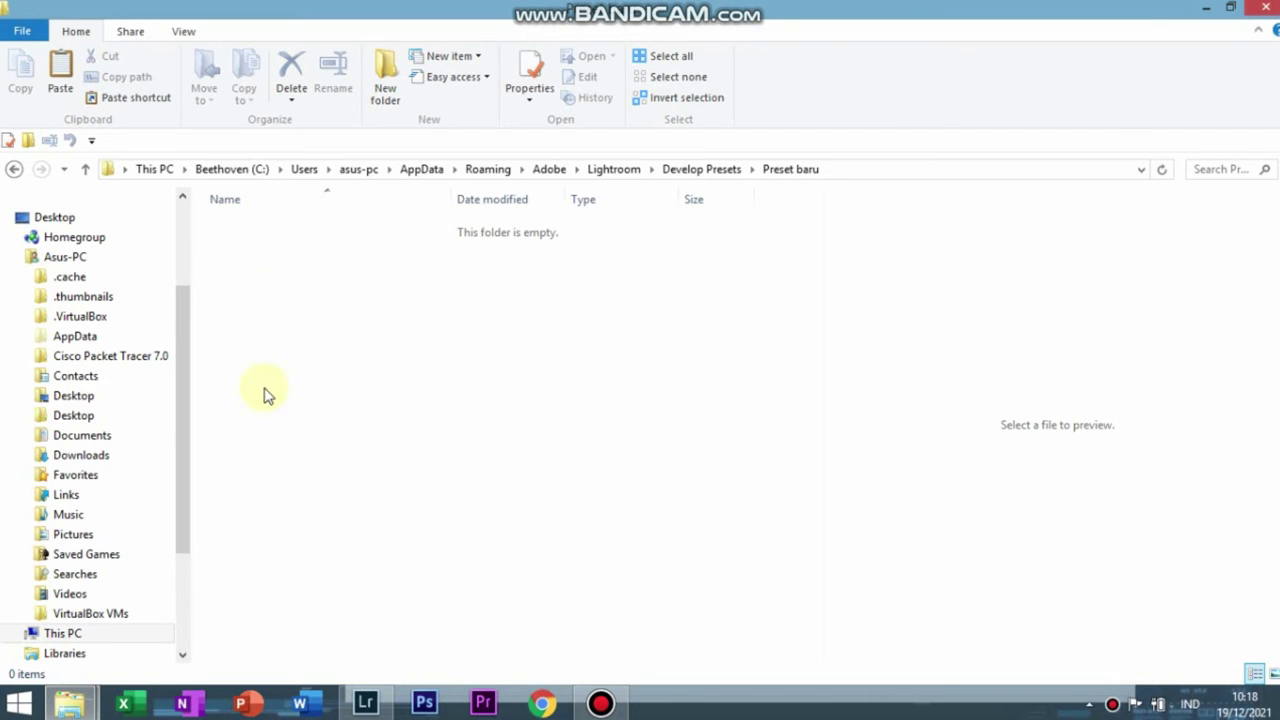
right_click(433, 352)
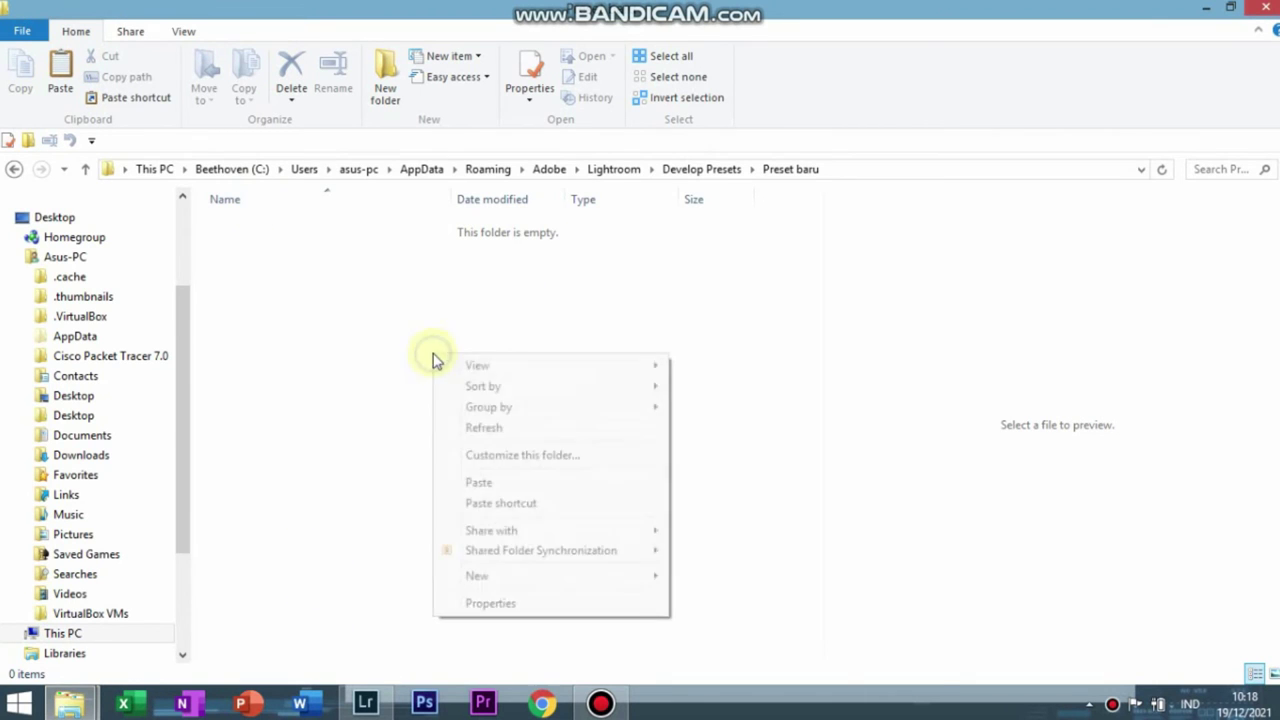
click(530, 483)
click(488, 324)
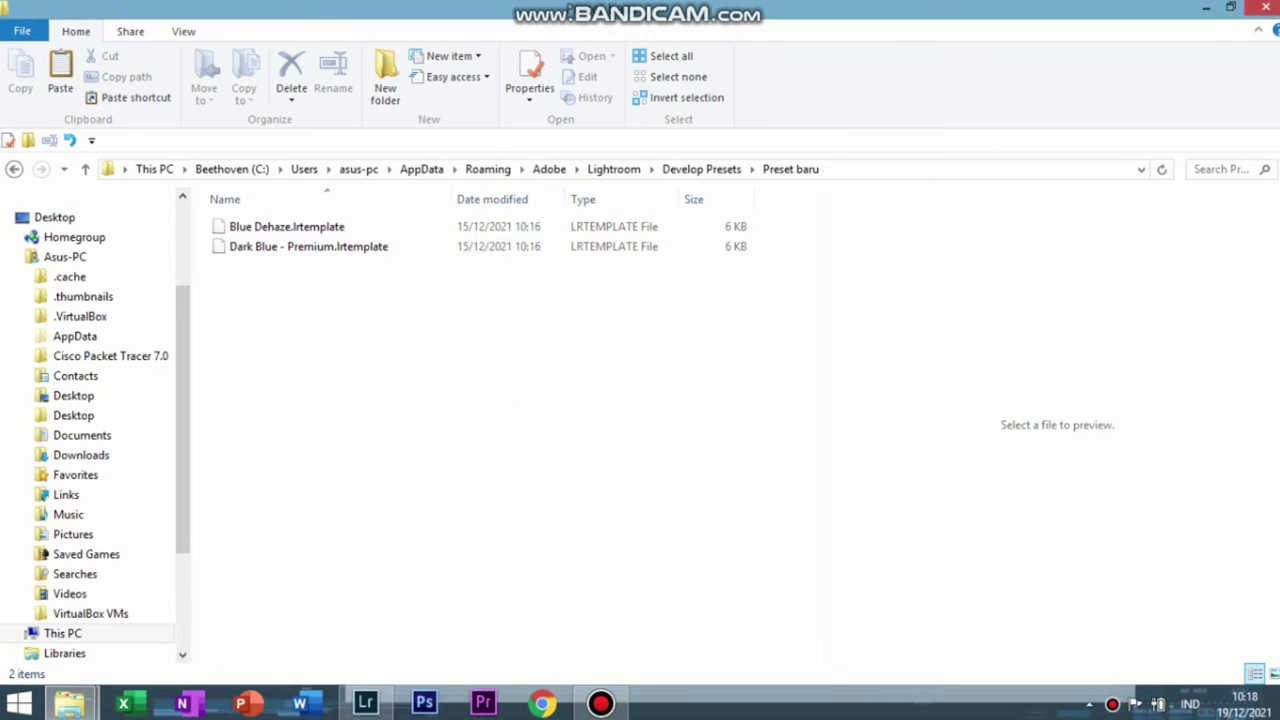
- Close both Explorer windows and restart Lightroom, skipping the catalog backup this time
click(1268, 8)
click(1203, 10)
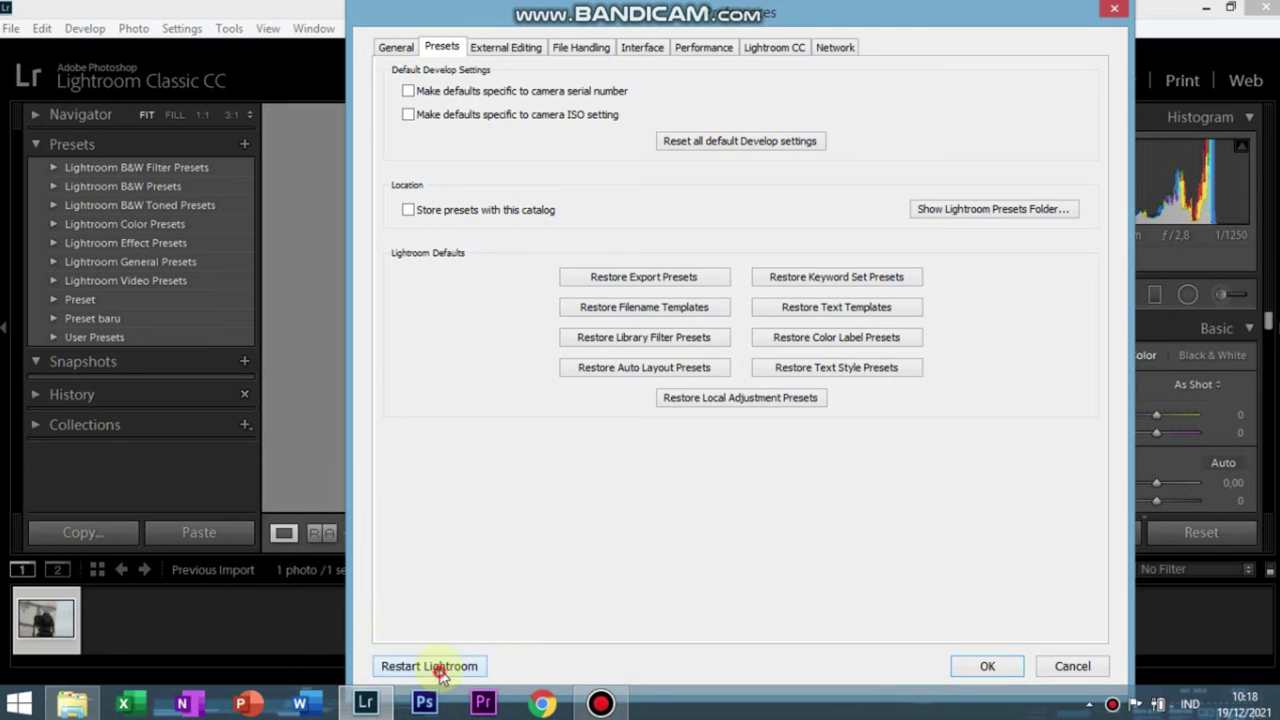
click(440, 670)
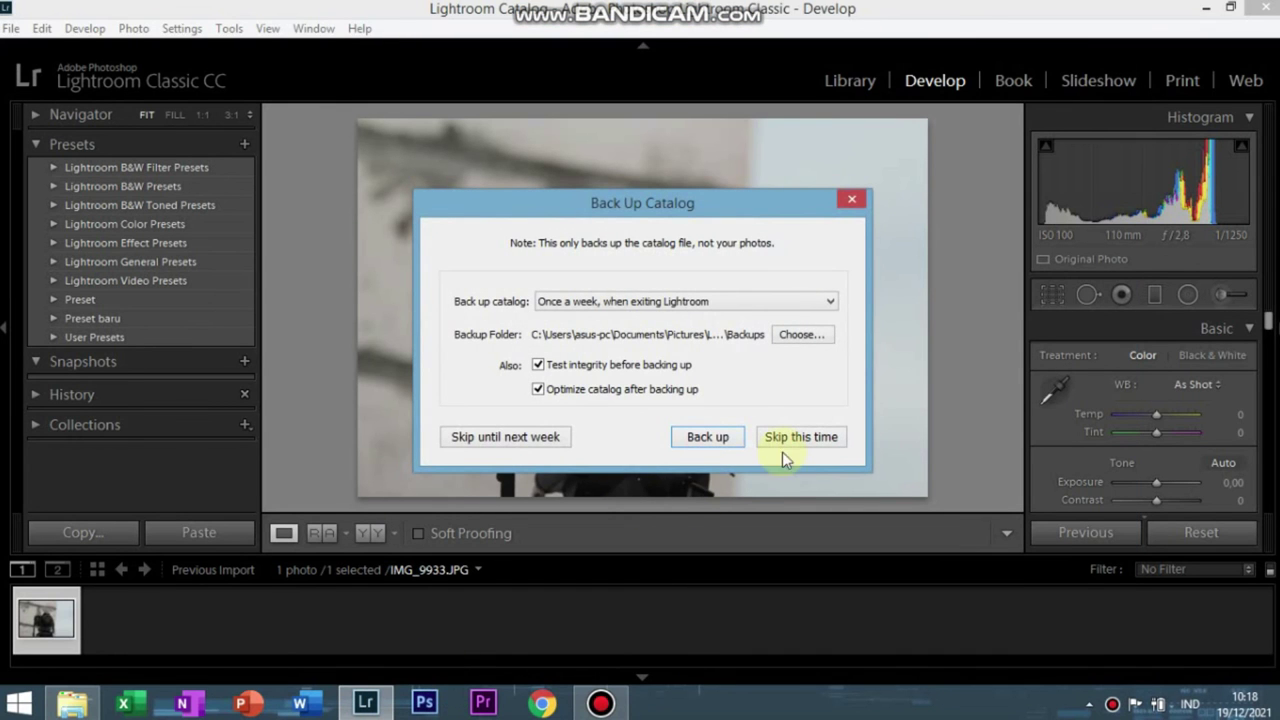
click(785, 440)
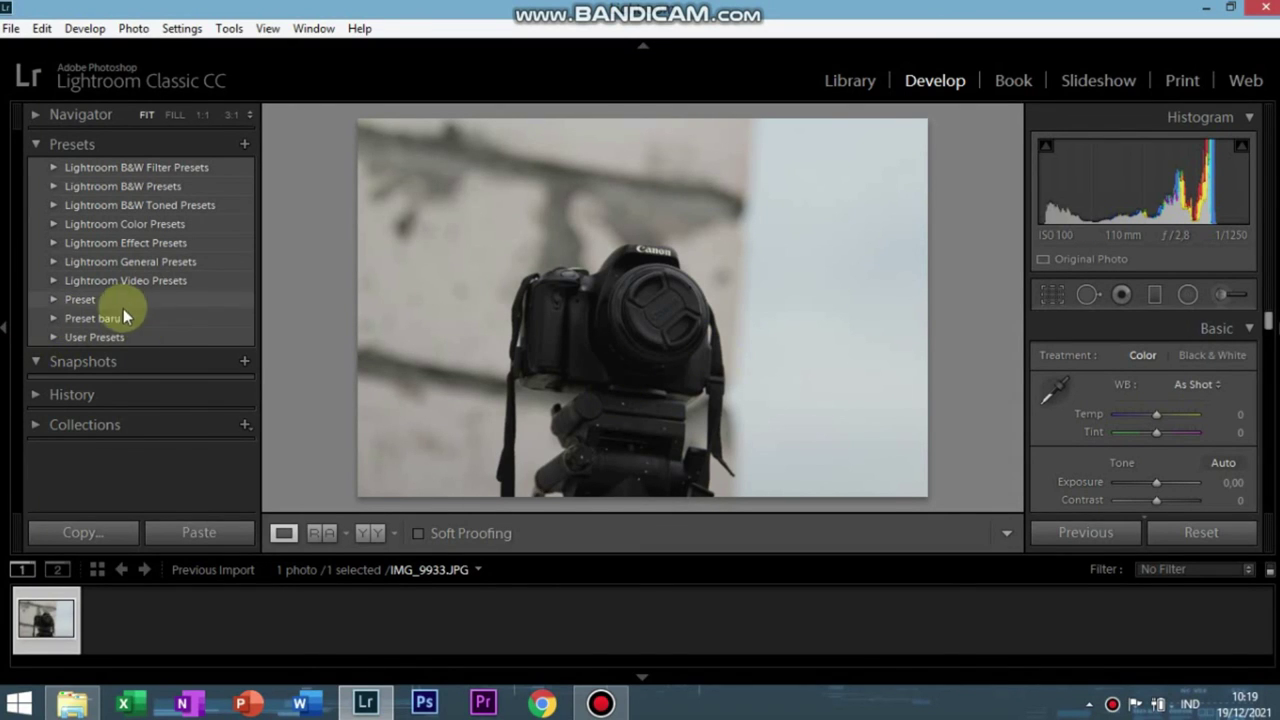
- Expand Preset baru and apply 3. Dark Blue - Premium, Blue Dehaze, then Dark Blue again
click(53, 319)
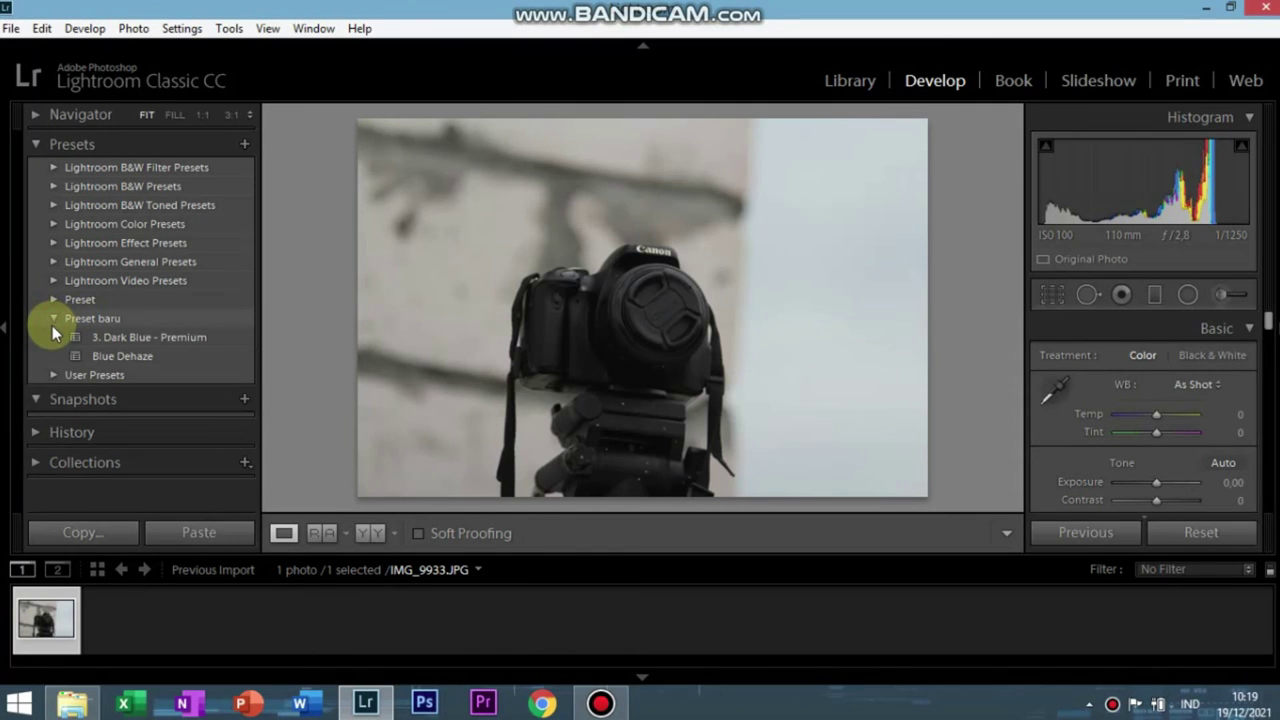
click(168, 340)
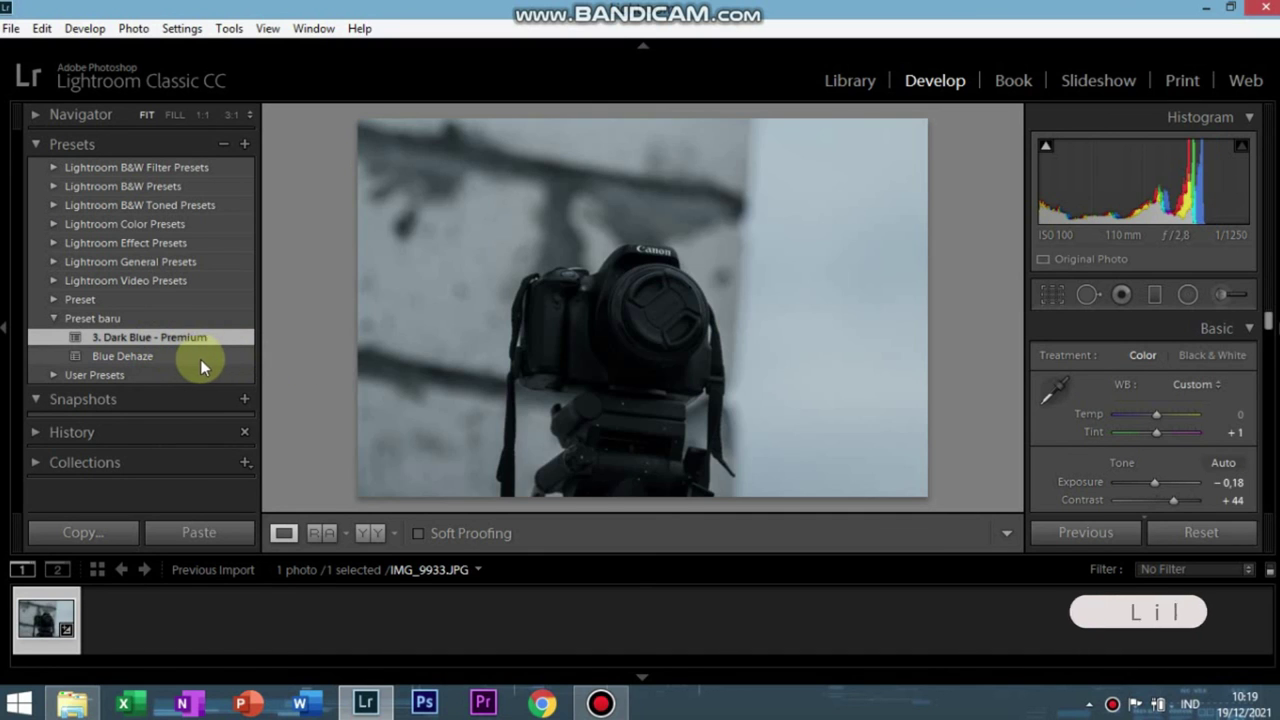
click(153, 357)
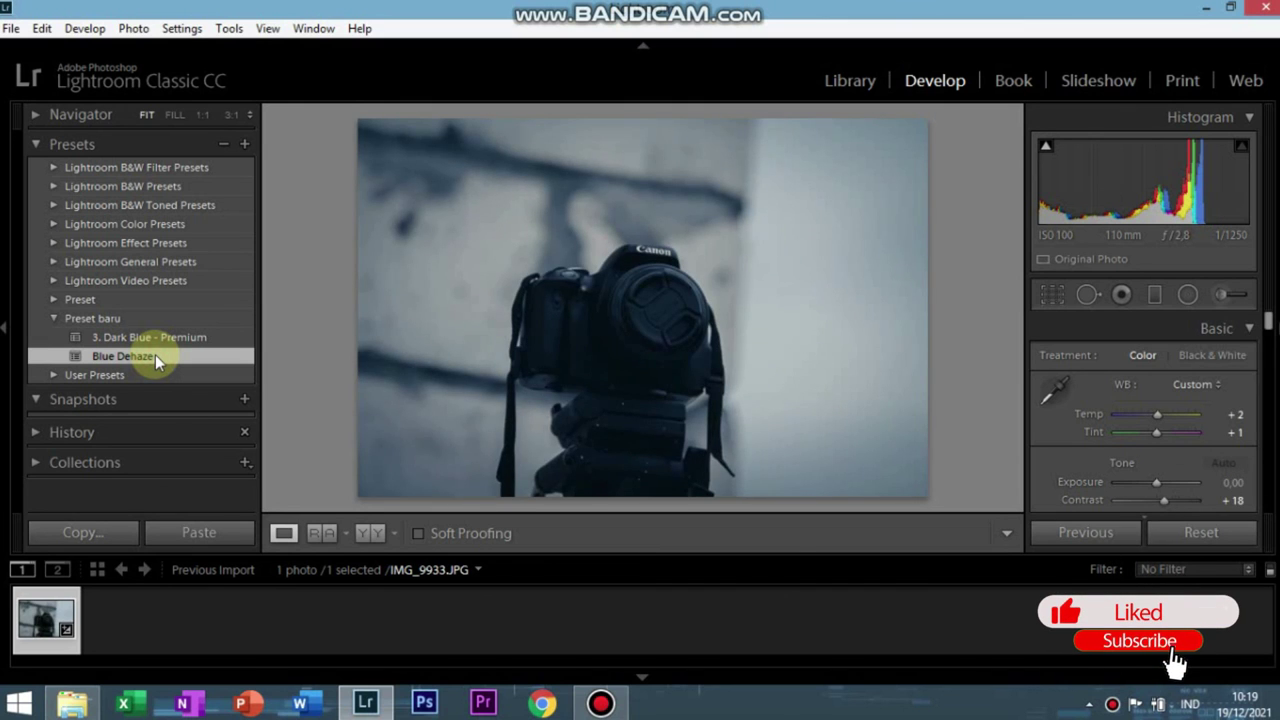
click(224, 336)
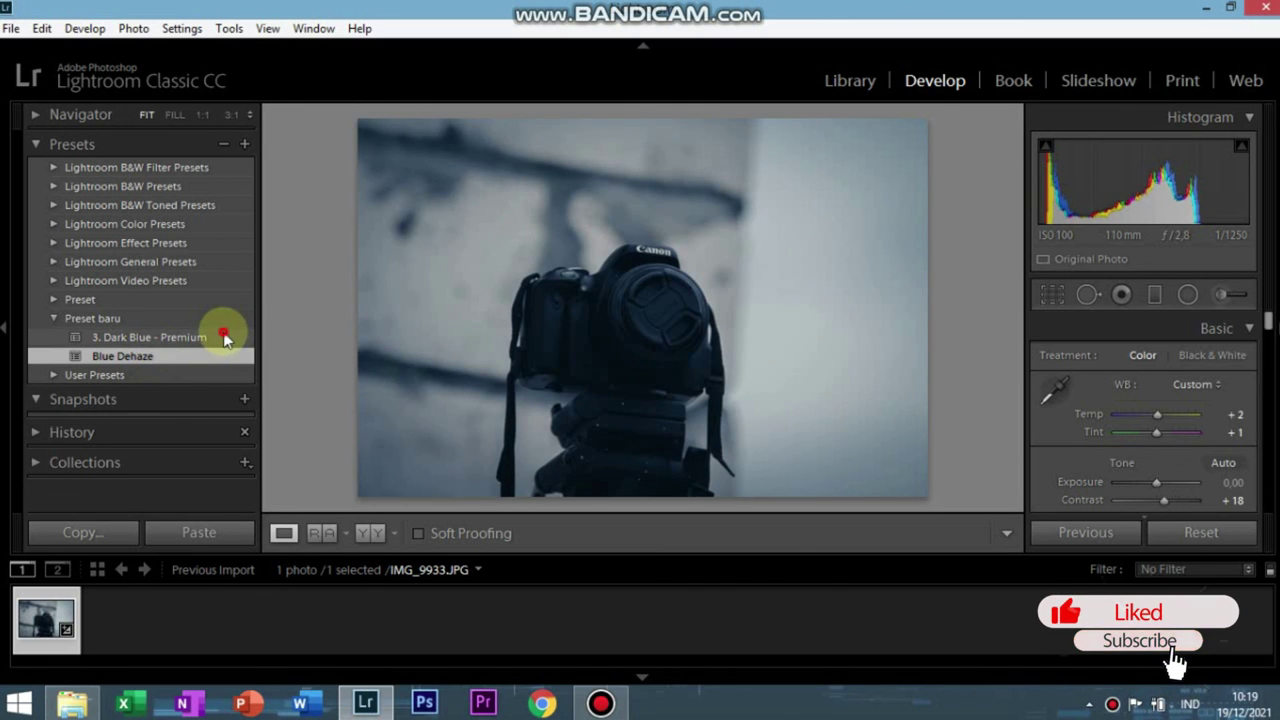